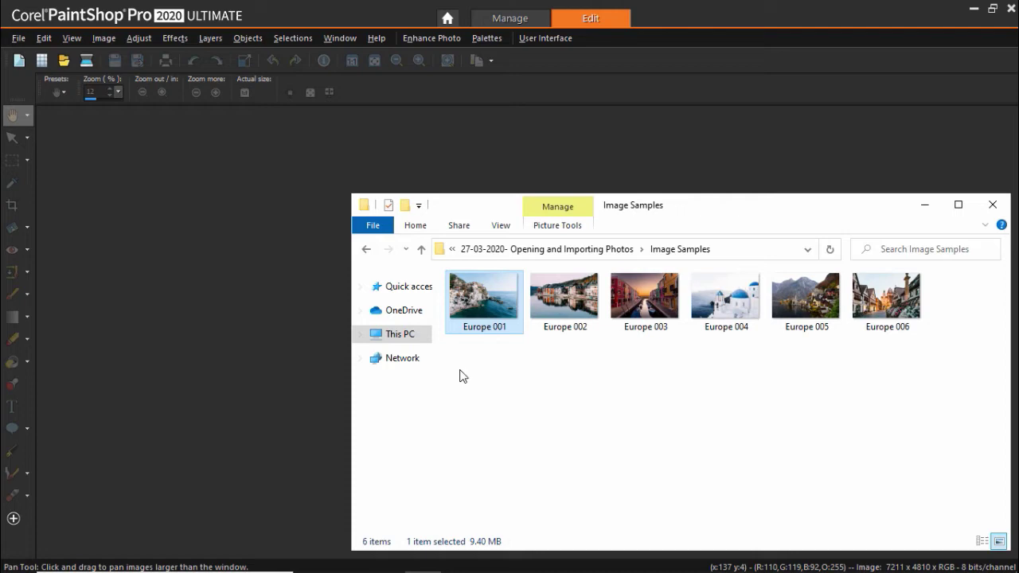
Drag Europe 001 from File Explorer into PaintShop Pro as its own image tab.
{"action": "left_click_drag", "start_coordinate": [481, 307], "coordinate": [284, 266]}
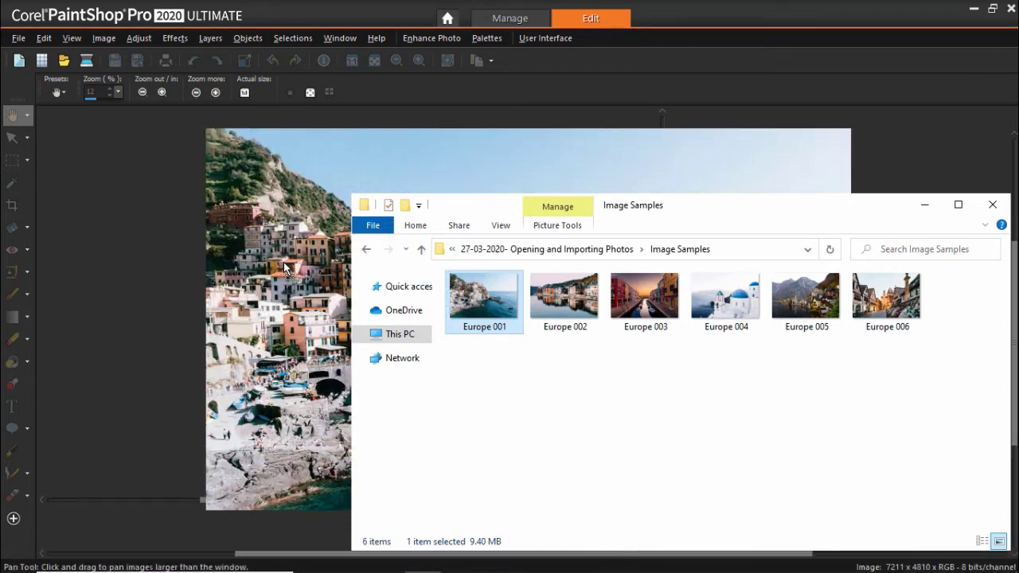
{"action": "left_click", "coordinate": [917, 205]}
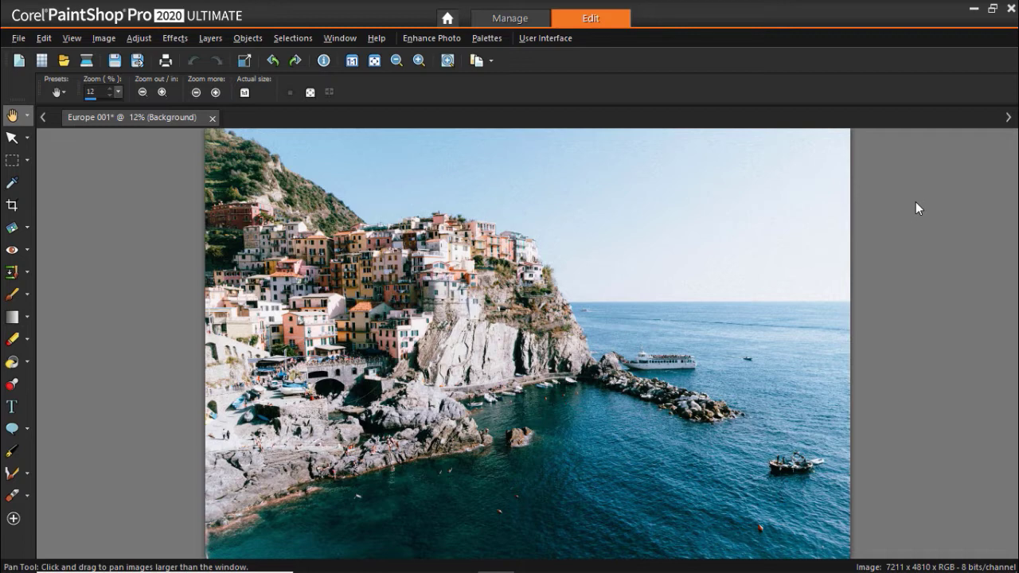
{"action": "key", "text": "alt+Tab"}
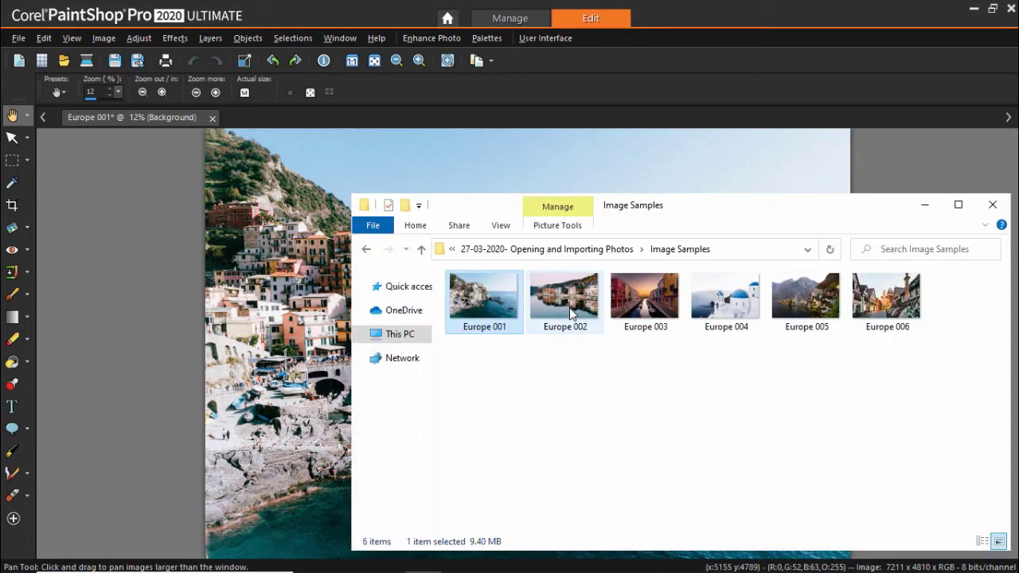
Open Europe 002 in Corel PaintShop Pro 2020 through Explorer's Open with menu.
{"action": "left_click", "coordinate": [569, 307]}
{"action": "right_click", "coordinate": [569, 306]}
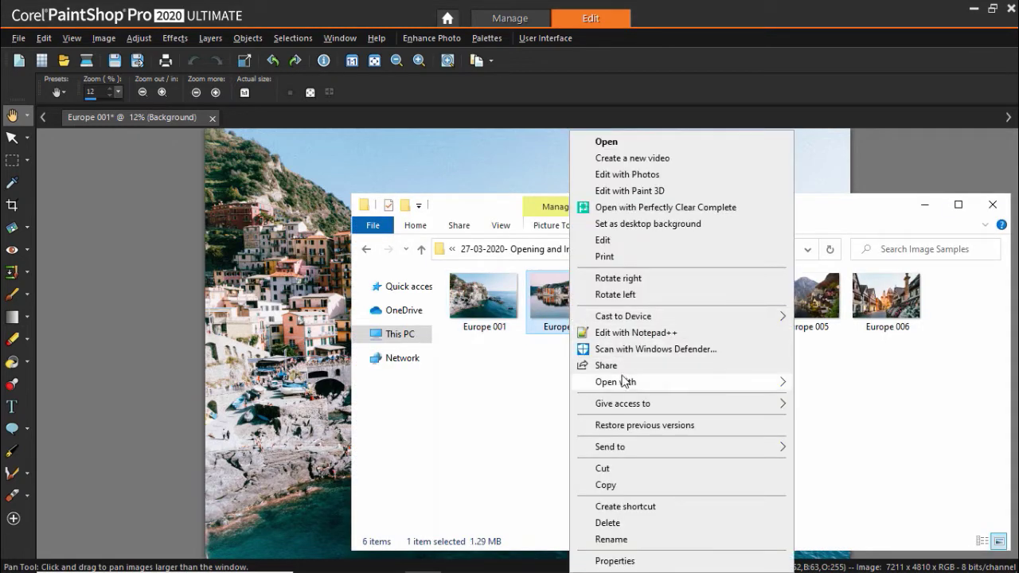
{"action": "mouse_move", "coordinate": [616, 381]}
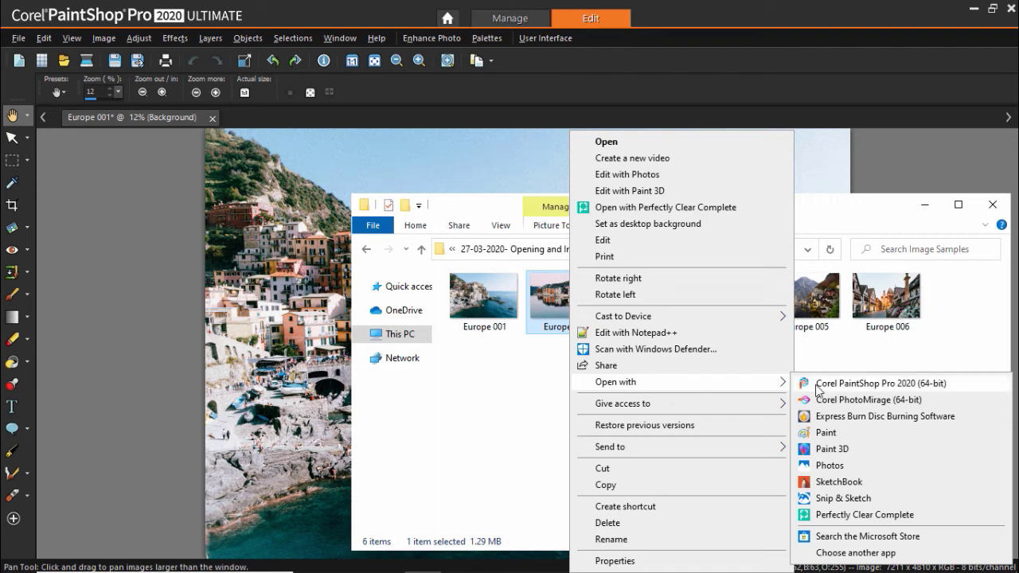
{"action": "left_click", "coordinate": [818, 383]}
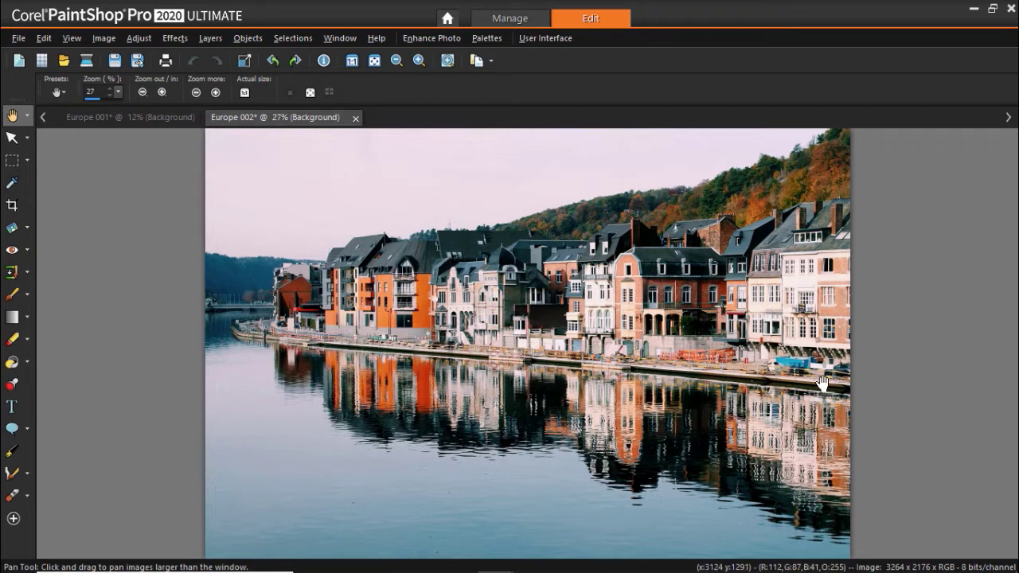
{"action": "key", "text": "alt+Tab"}
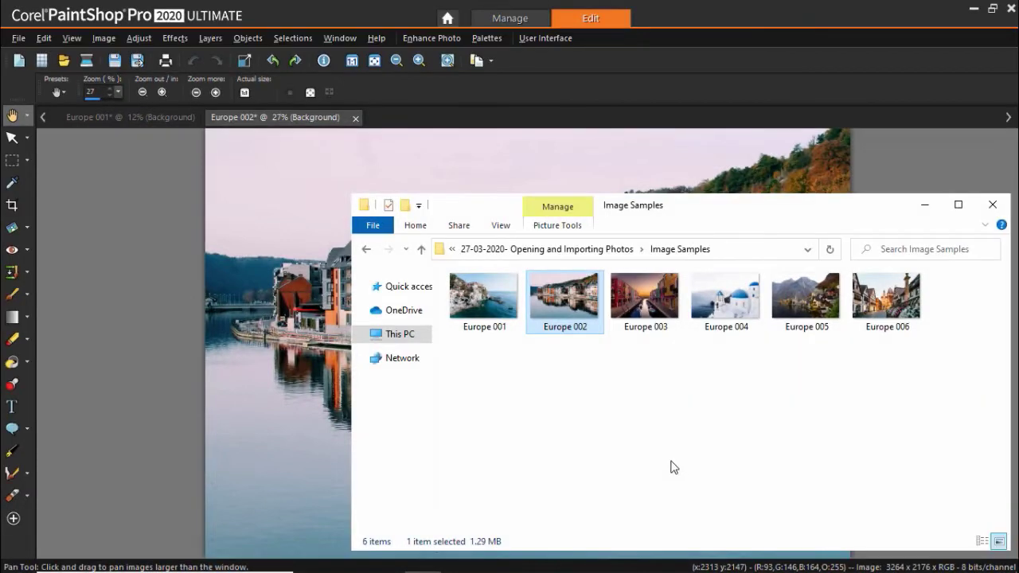
Open Europe 003 with PaintShop Pro as the always-used .jpg app, then double-click Europe 004.
{"action": "left_click", "coordinate": [647, 310]}
{"action": "right_click", "coordinate": [646, 311]}
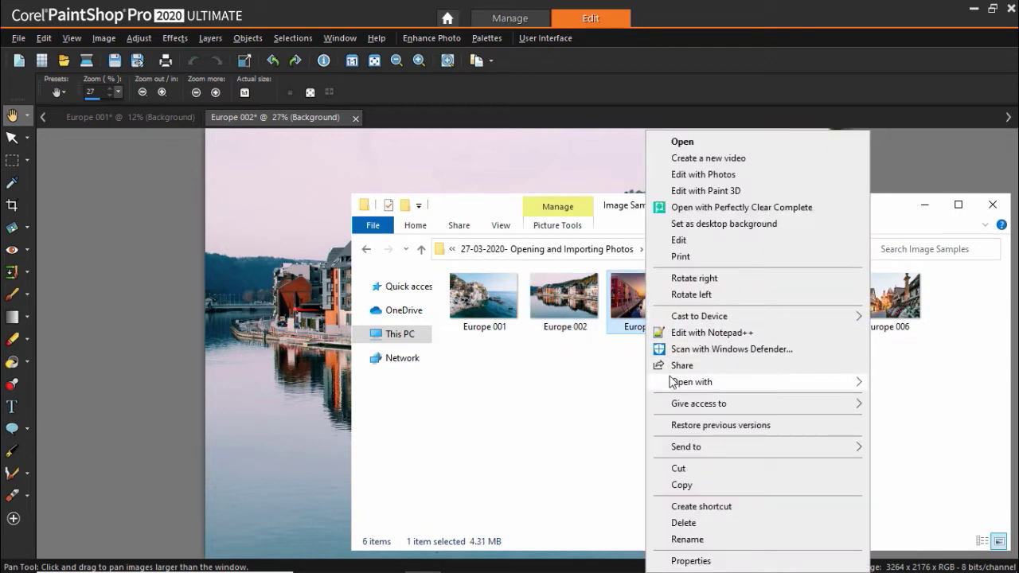
{"action": "mouse_move", "coordinate": [692, 382]}
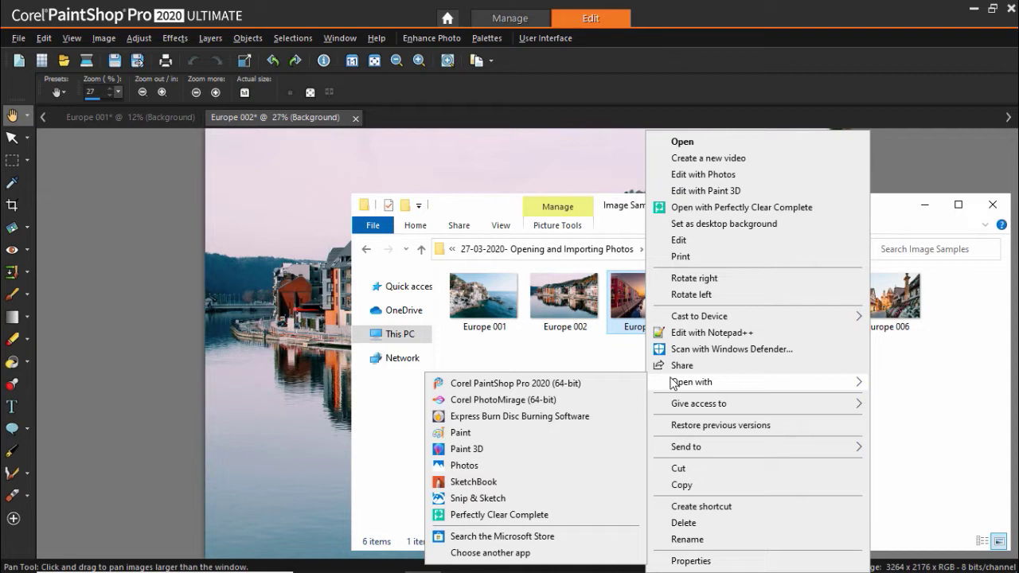
{"action": "left_click", "coordinate": [521, 555]}
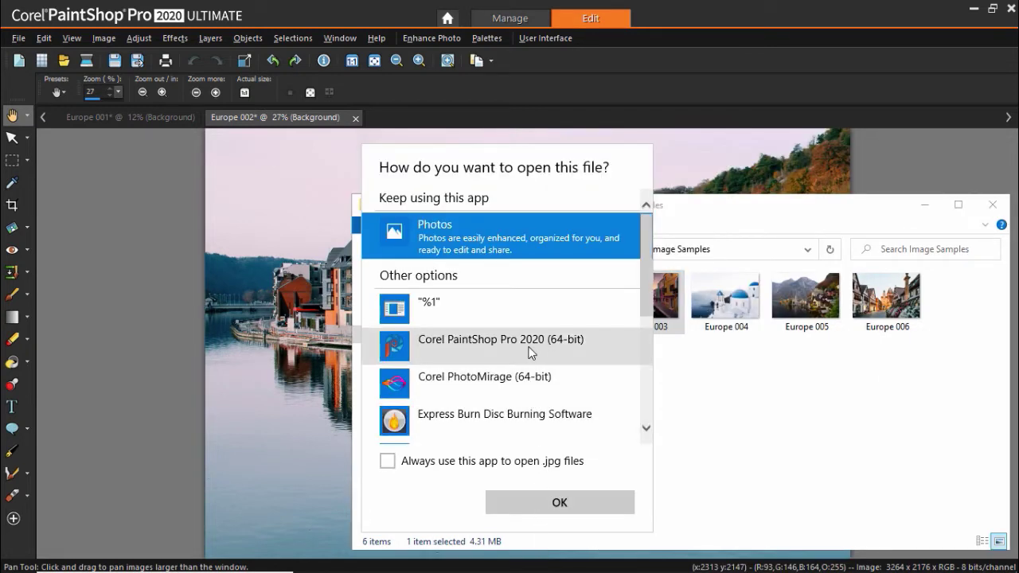
{"action": "left_click", "coordinate": [529, 348]}
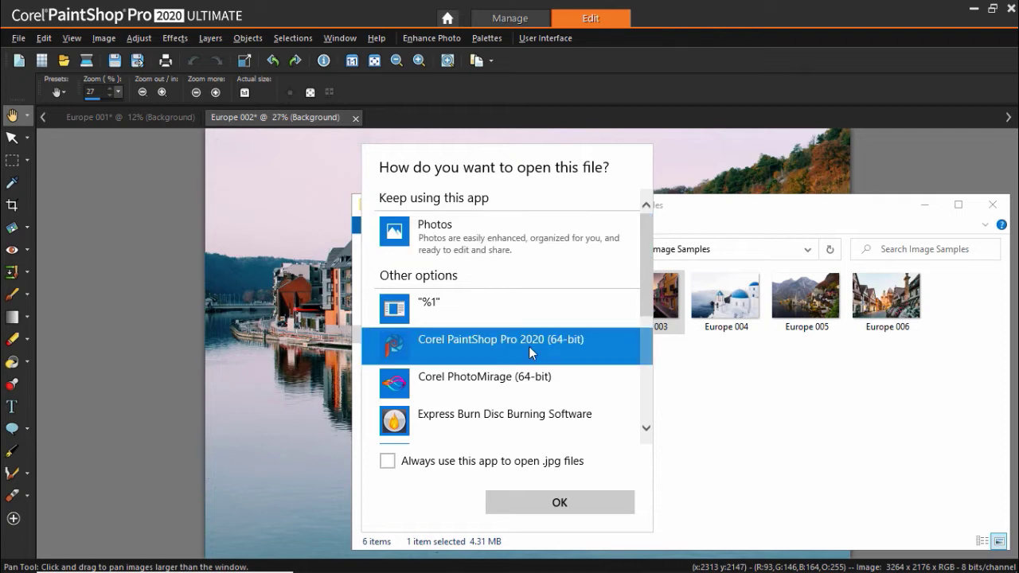
{"action": "left_click", "coordinate": [426, 466]}
{"action": "left_click", "coordinate": [502, 504]}
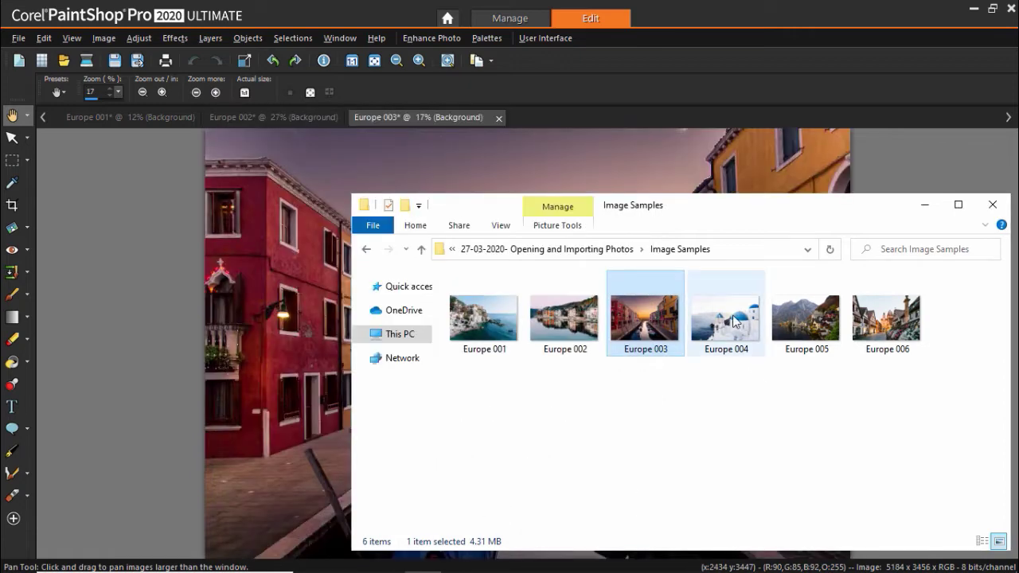
{"action": "double_click", "coordinate": [732, 317]}
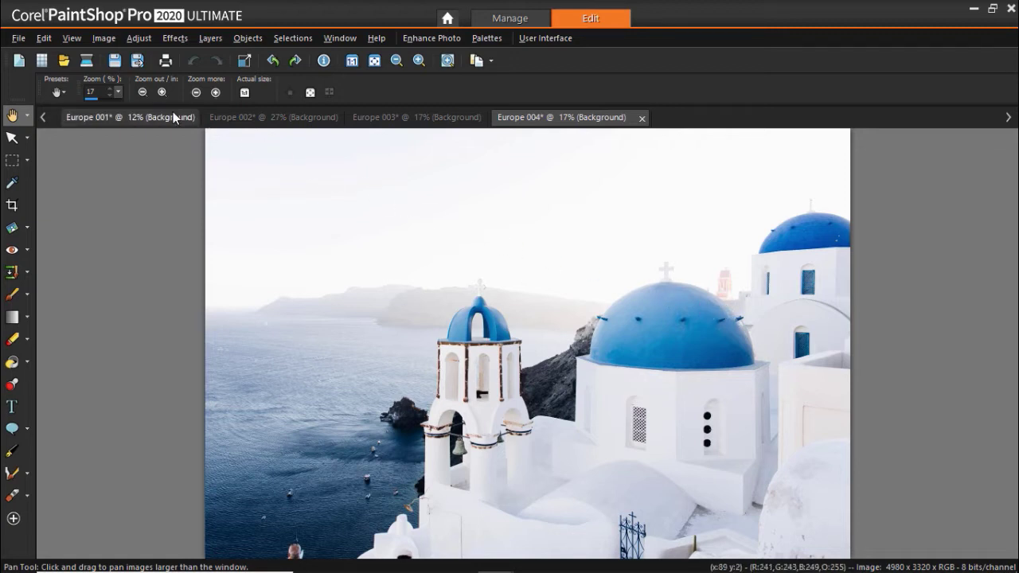
Select Europe 005, 006 and 007 together in the File > Open dialog and open them.
{"action": "left_click", "coordinate": [17, 38]}
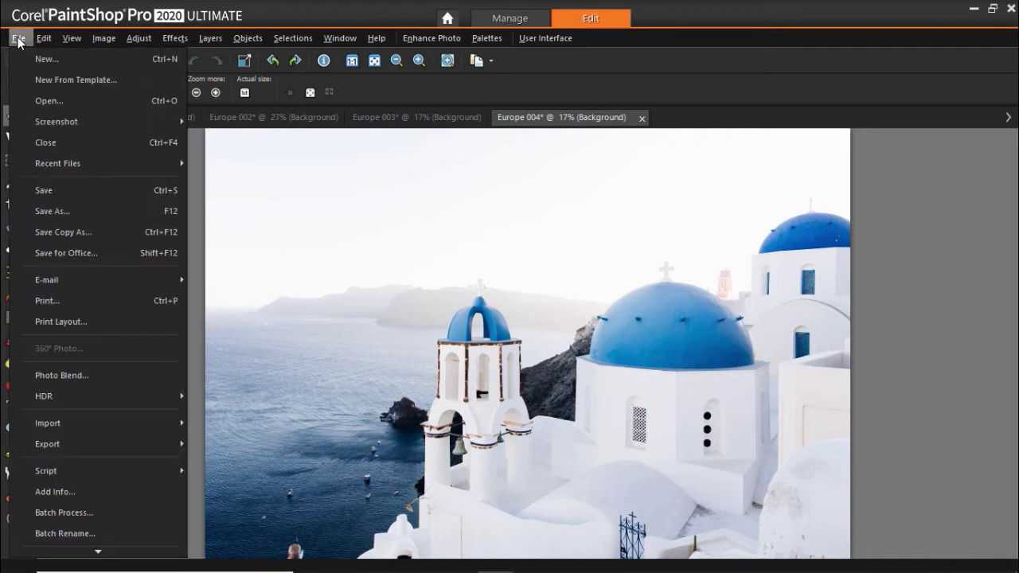
{"action": "left_click", "coordinate": [54, 98]}
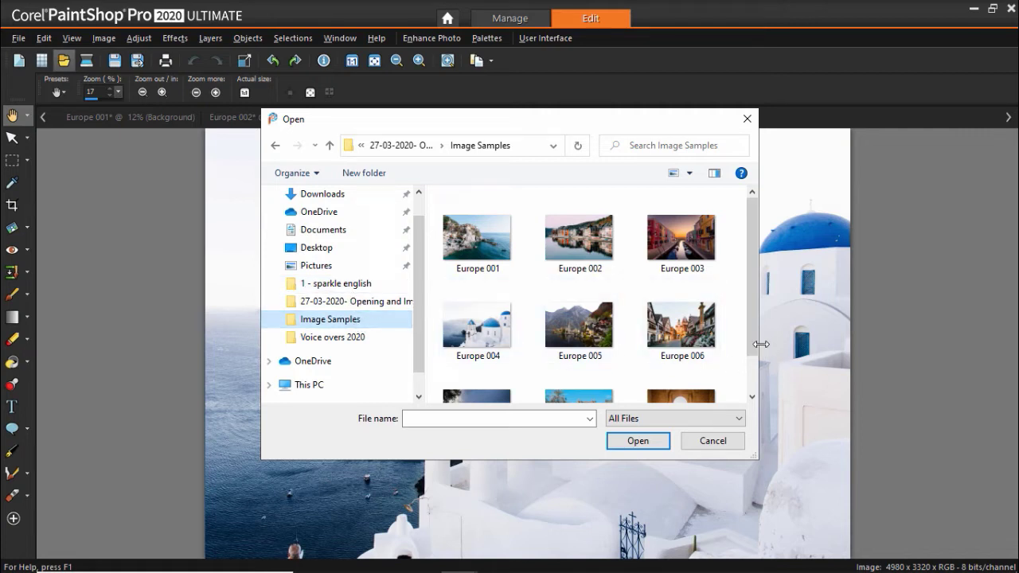
{"action": "left_click_drag", "start_coordinate": [756, 347], "coordinate": [753, 388]}
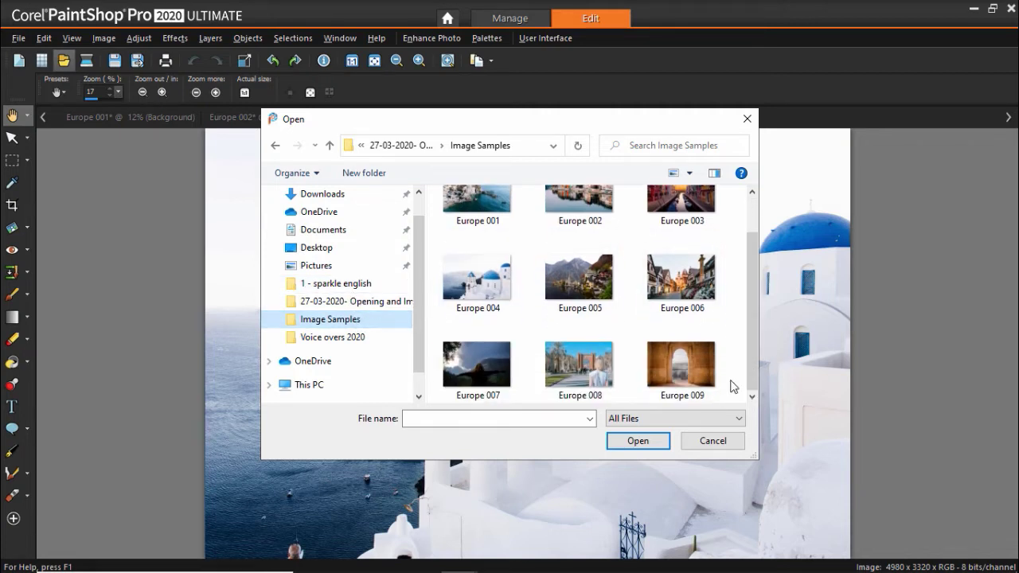
{"action": "left_click", "coordinate": [567, 280]}
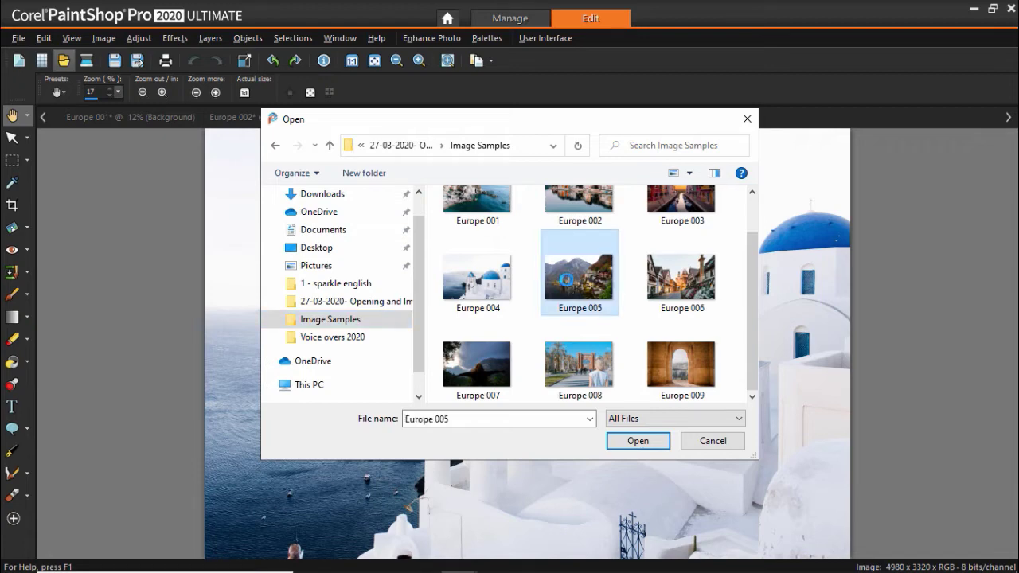
{"action": "left_click", "coordinate": [661, 299], "text": "ctrl"}
{"action": "left_click", "coordinate": [486, 358], "text": "ctrl"}
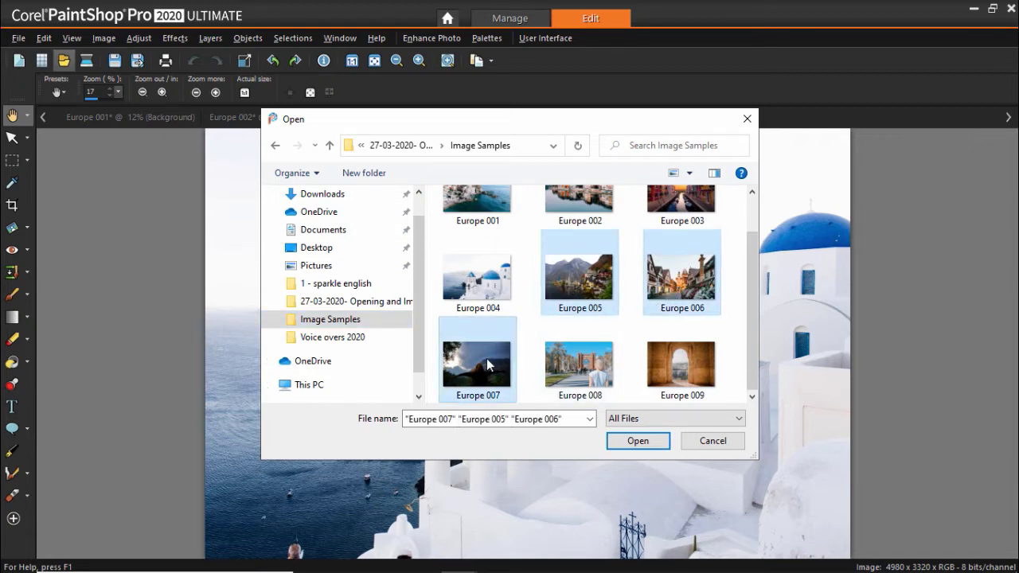
{"action": "left_click", "coordinate": [624, 441]}
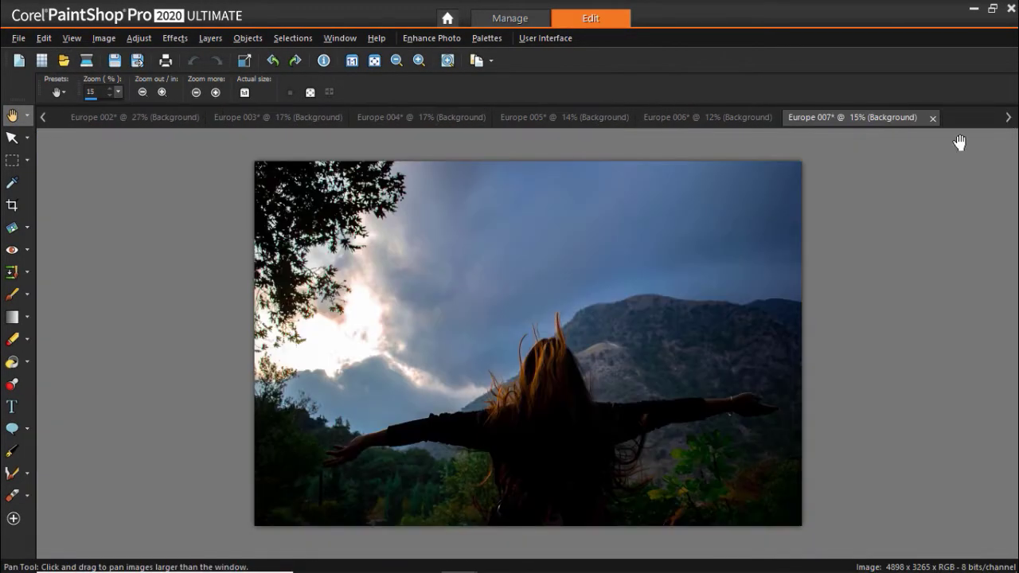
Show the Organizer palette with its Navigation folder panel.
{"action": "left_click", "coordinate": [484, 37]}
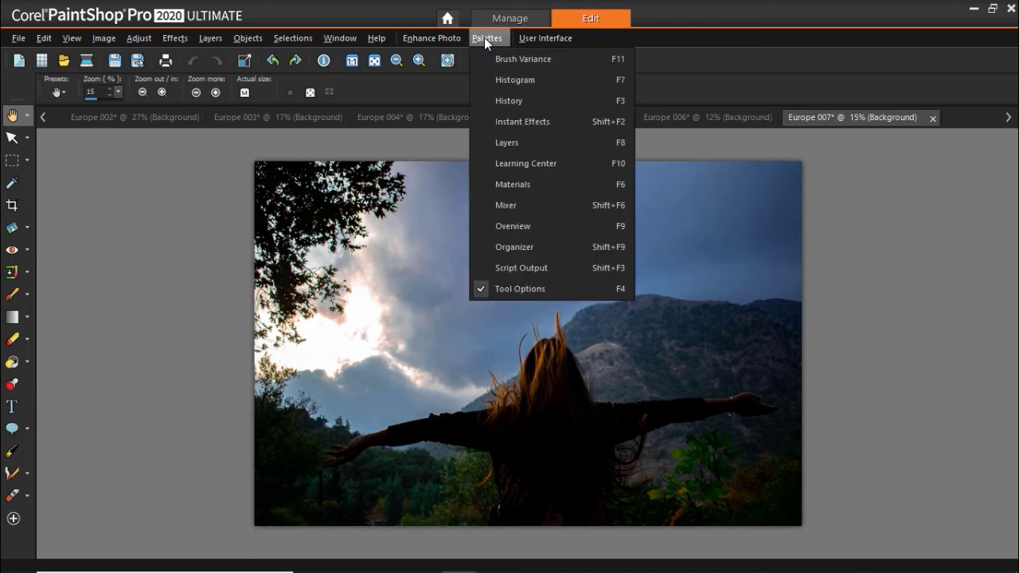
{"action": "left_click", "coordinate": [517, 246]}
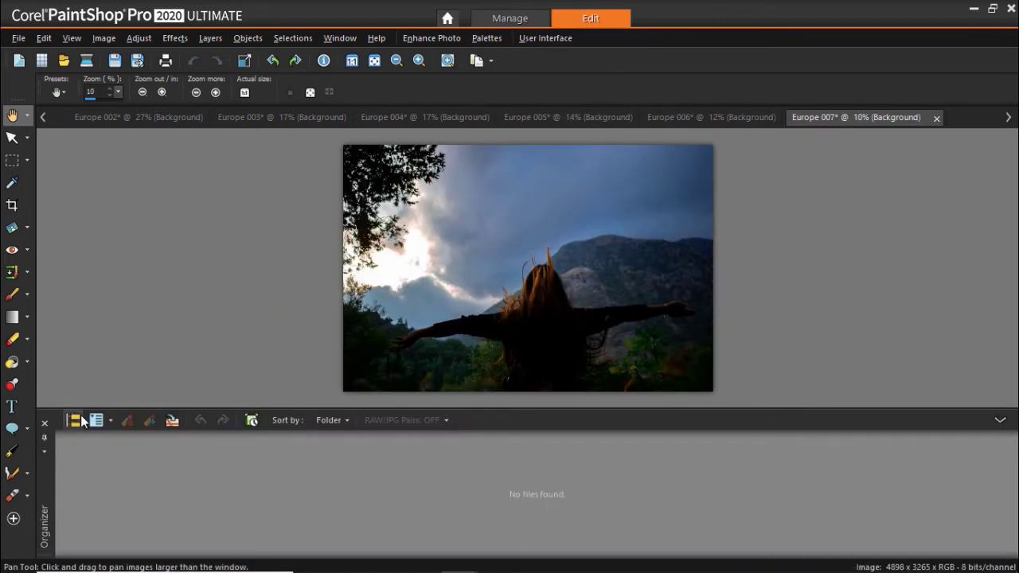
{"action": "left_click", "coordinate": [80, 420]}
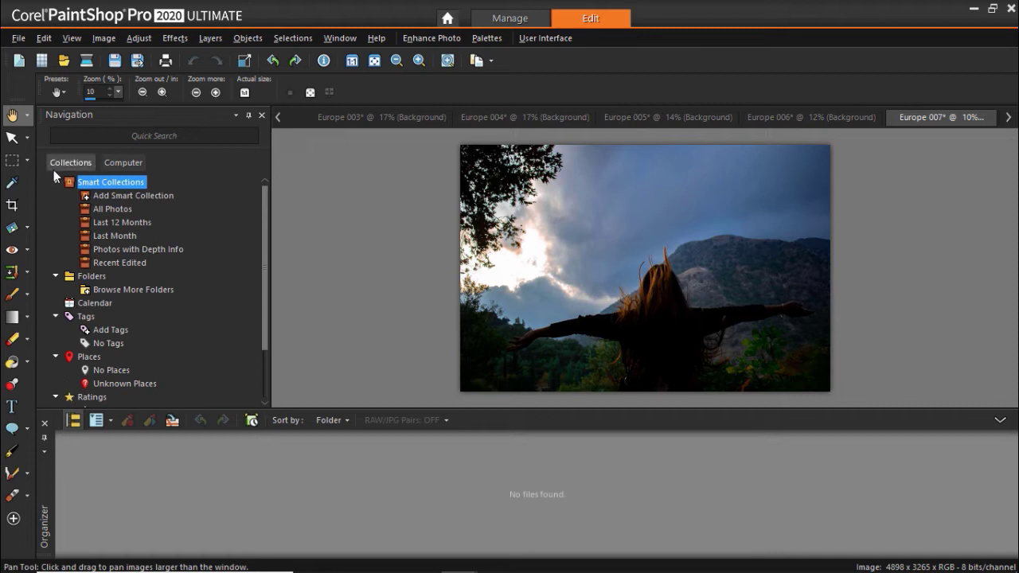
{"action": "key", "text": "Down"}
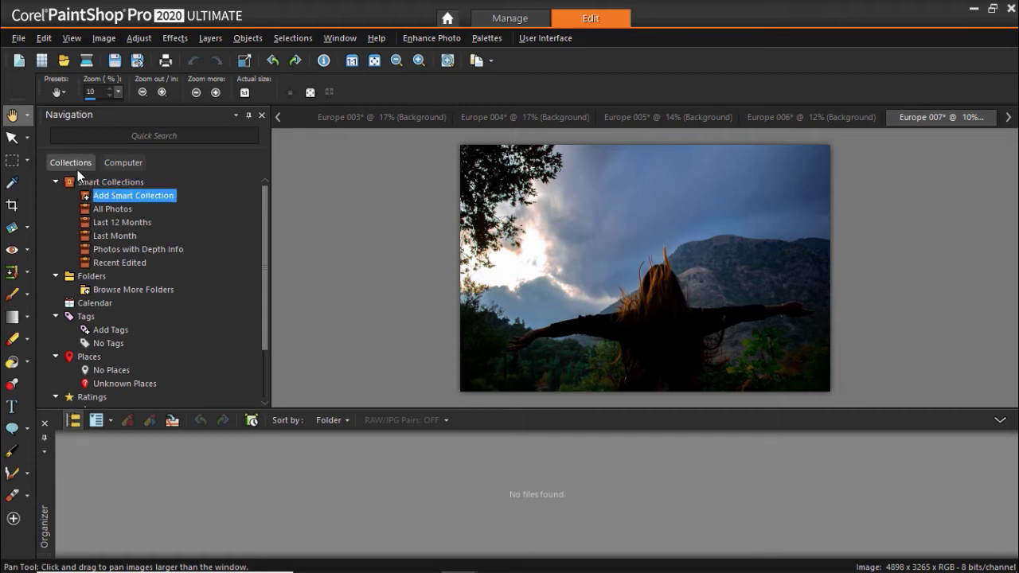
Browse Computer to the Image Samples folder and open the last thumbnail, Europe 008.
{"action": "left_click", "coordinate": [129, 163]}
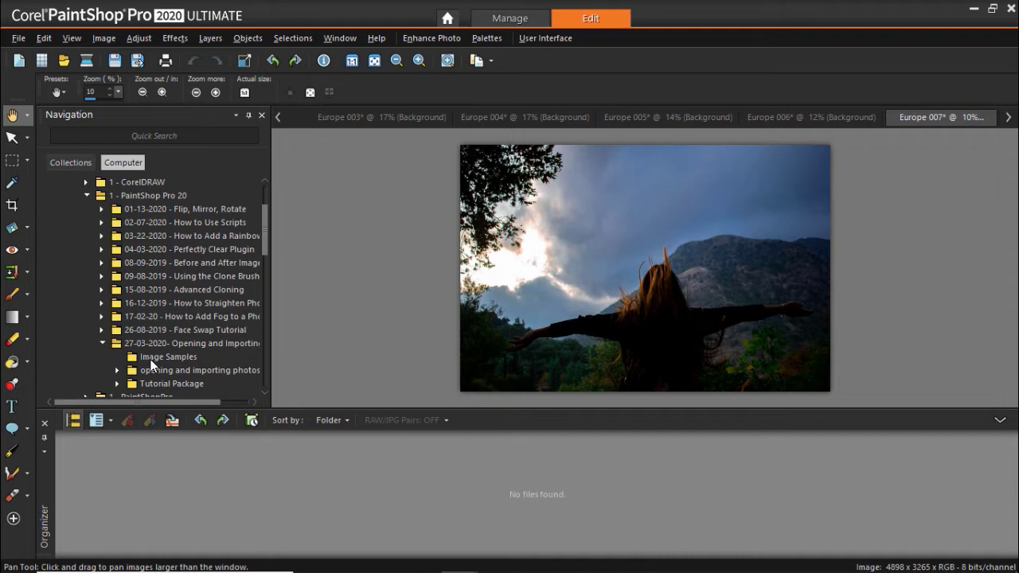
{"action": "left_click", "coordinate": [155, 357]}
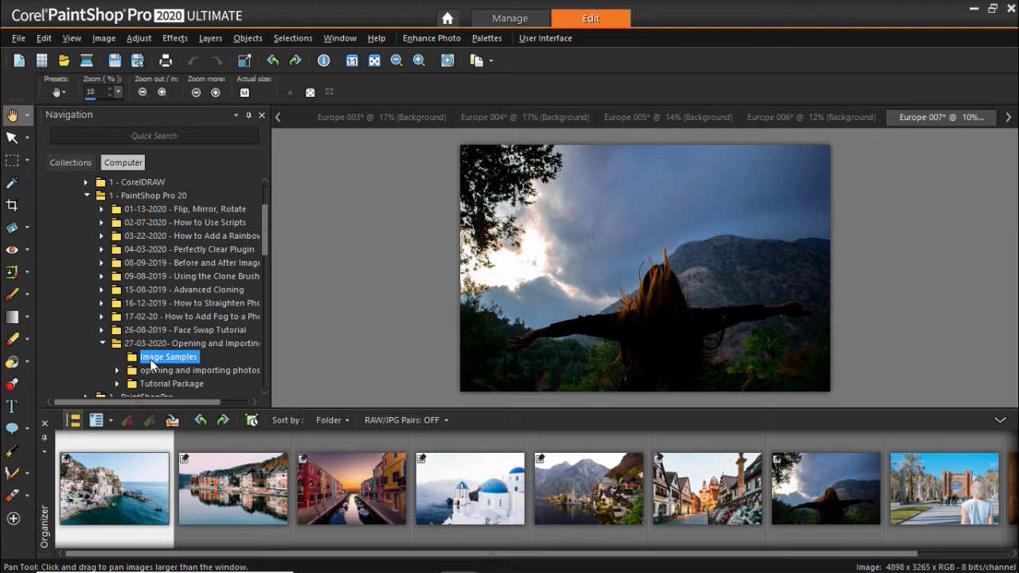
{"action": "left_click", "coordinate": [933, 495]}
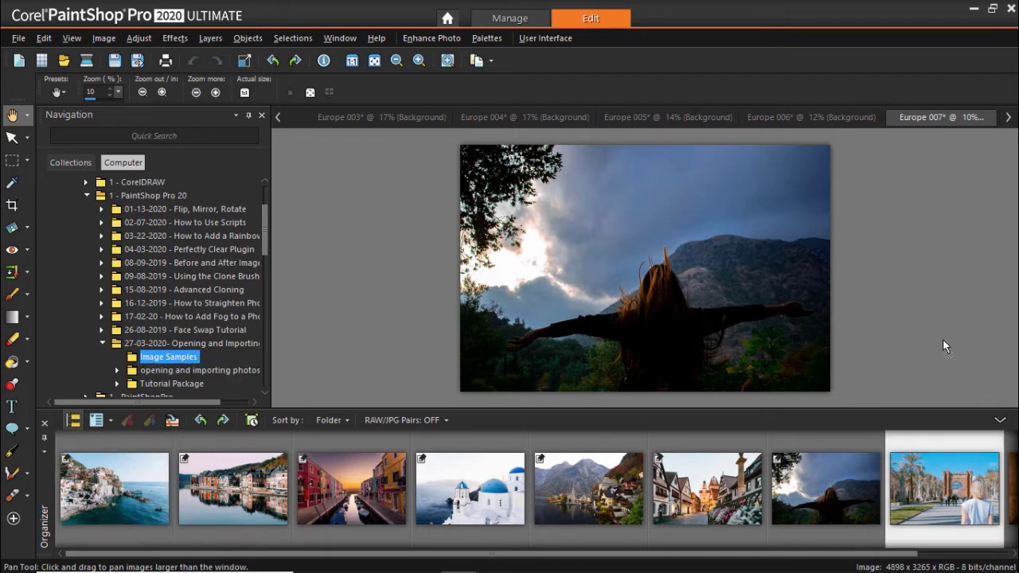
{"action": "key", "text": "Return"}
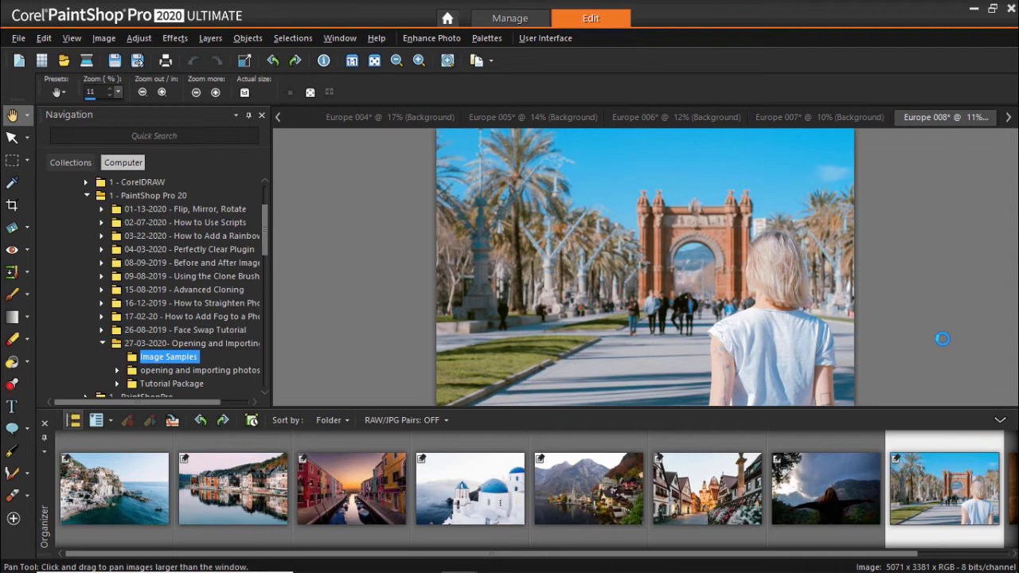
Set the recent file count to 5 in General Program Preferences' Miscellaneous settings.
{"action": "left_click", "coordinate": [18, 37]}
{"action": "mouse_move", "coordinate": [58, 163]}
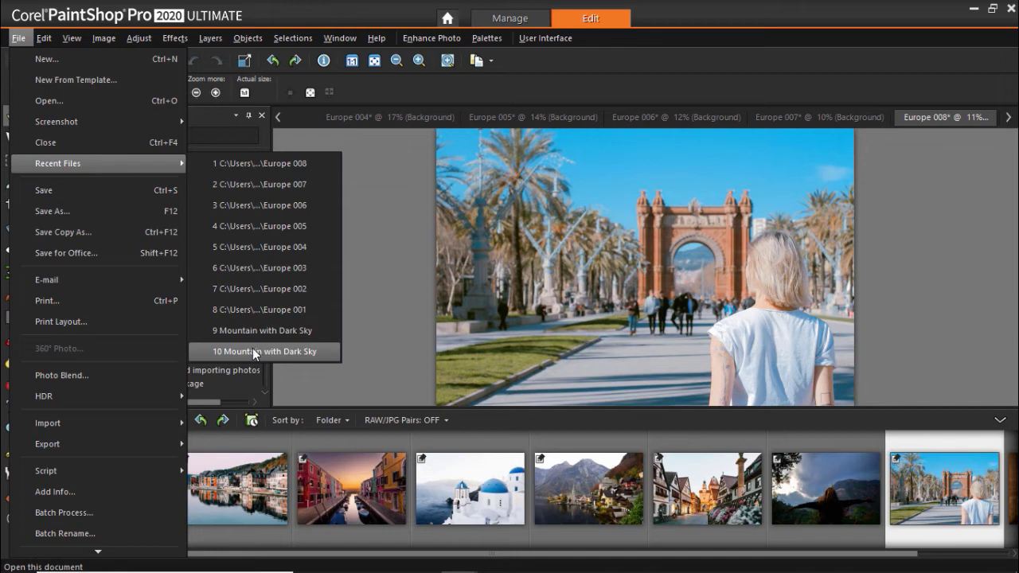
{"action": "scroll", "coordinate": [85, 415], "scroll_direction": "down", "scroll_amount": 2}
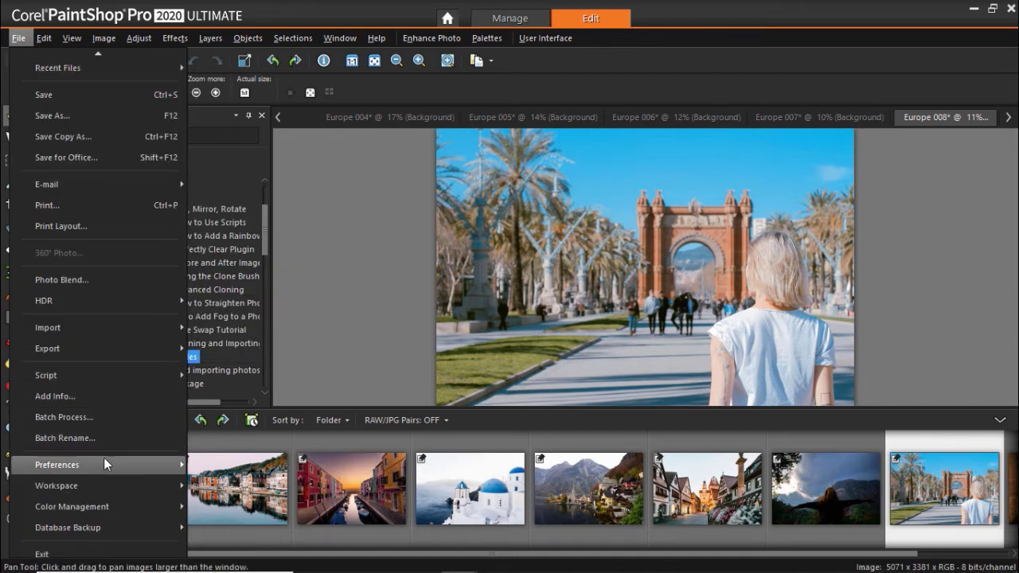
{"action": "mouse_move", "coordinate": [58, 464]}
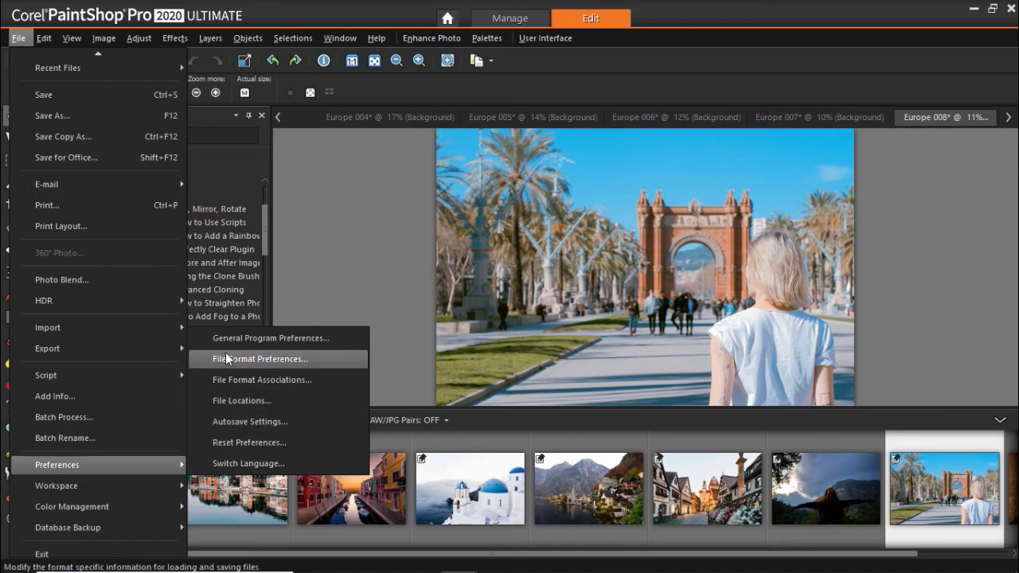
{"action": "left_click", "coordinate": [227, 341]}
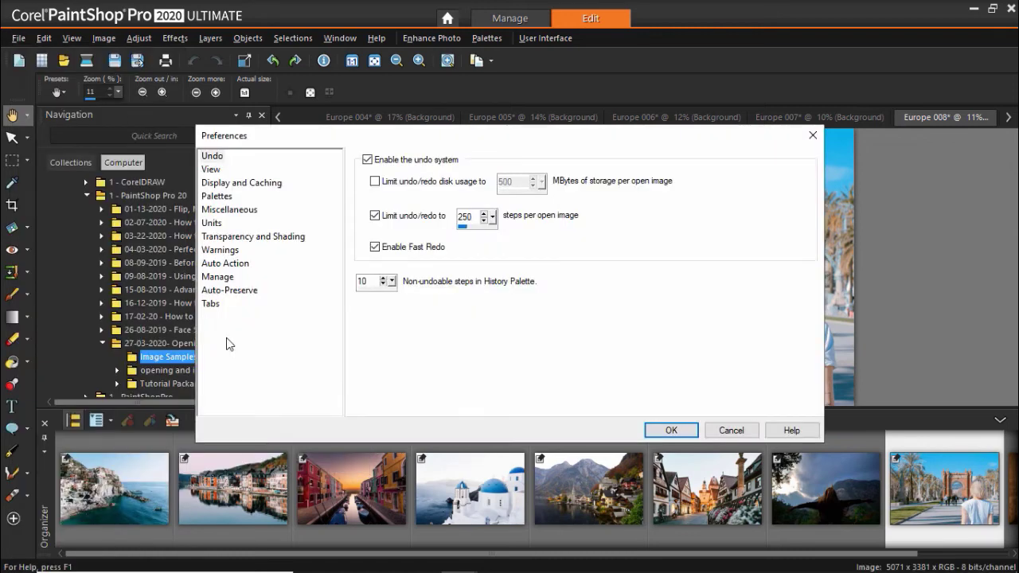
{"action": "left_click", "coordinate": [255, 213]}
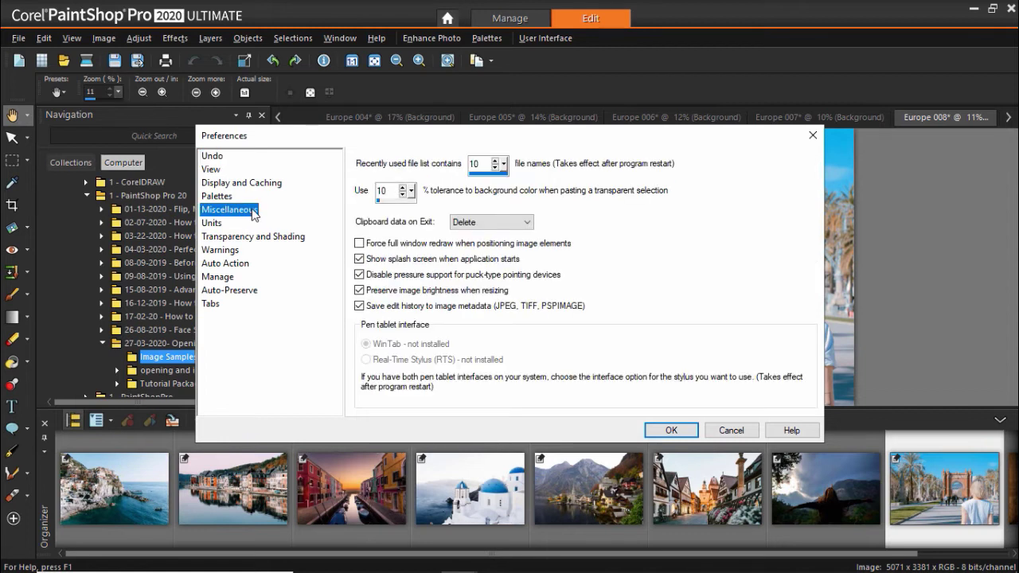
{"action": "left_click", "coordinate": [495, 163]}
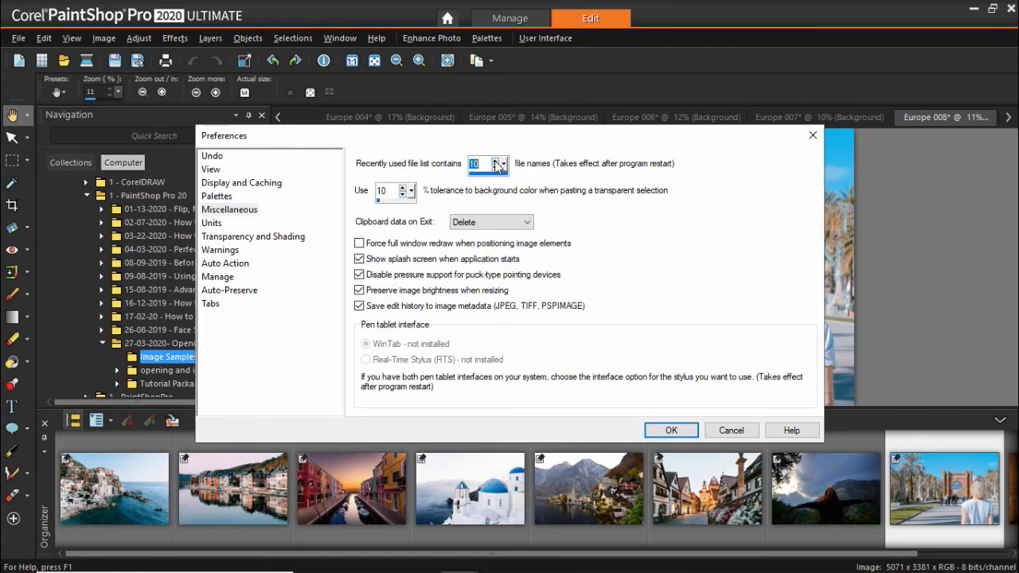
{"action": "type", "text": "5"}
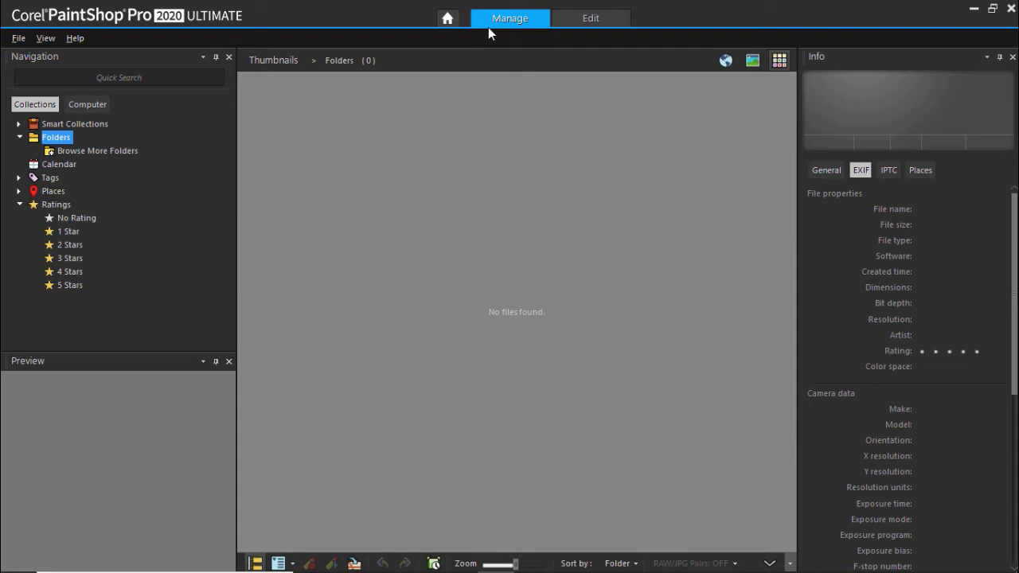
Add the Z Family Photo Shoot folder to the Folders collection via Browse More Folders.
{"action": "left_click", "coordinate": [53, 106]}
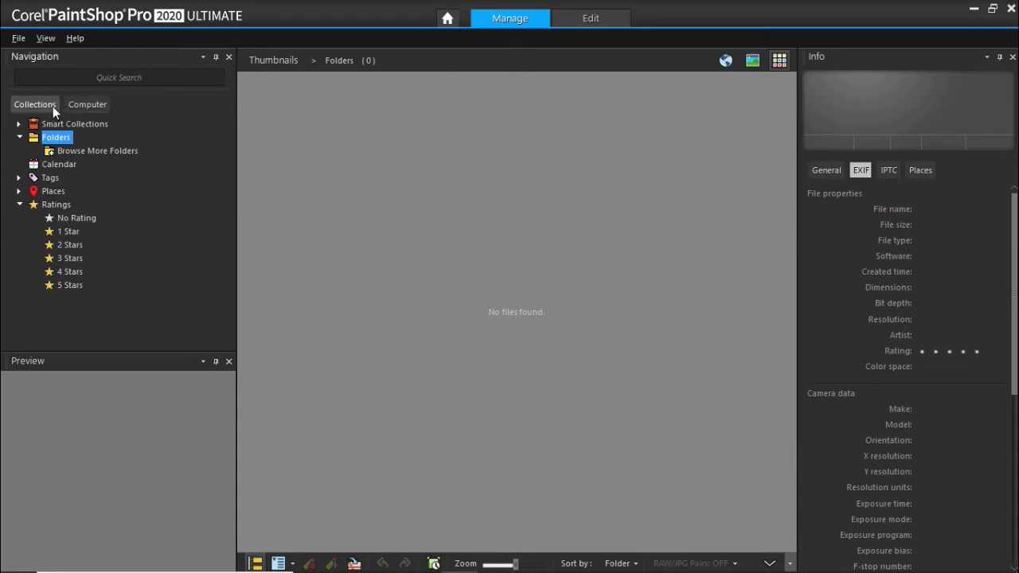
{"action": "left_click", "coordinate": [94, 150]}
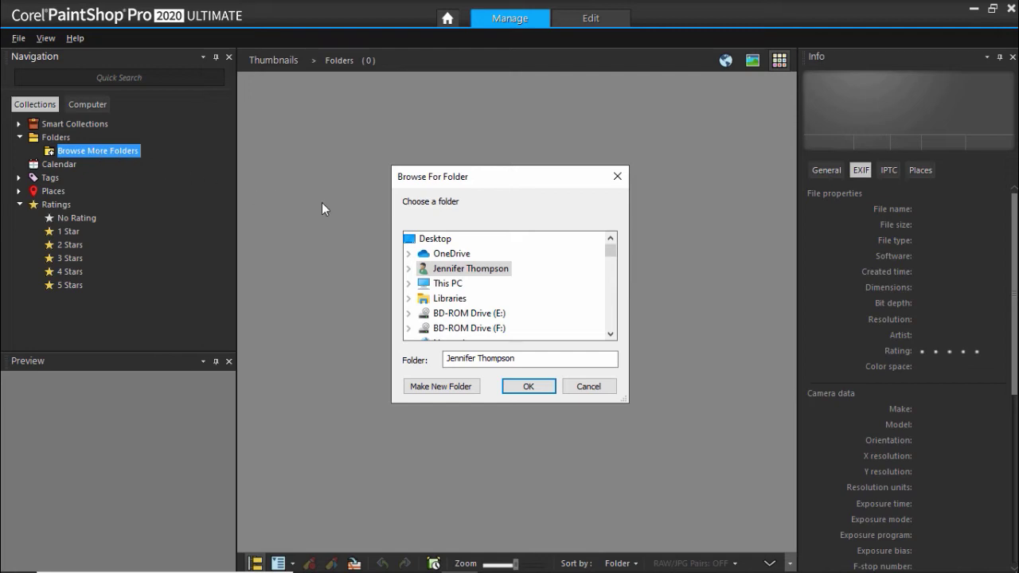
{"action": "left_click_drag", "start_coordinate": [615, 250], "coordinate": [621, 361]}
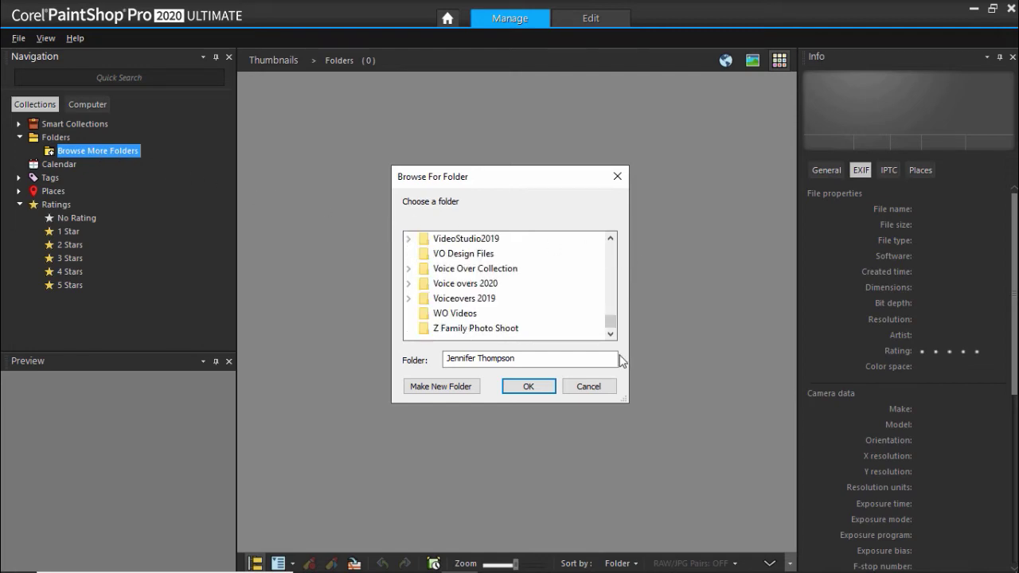
{"action": "left_click", "coordinate": [495, 330]}
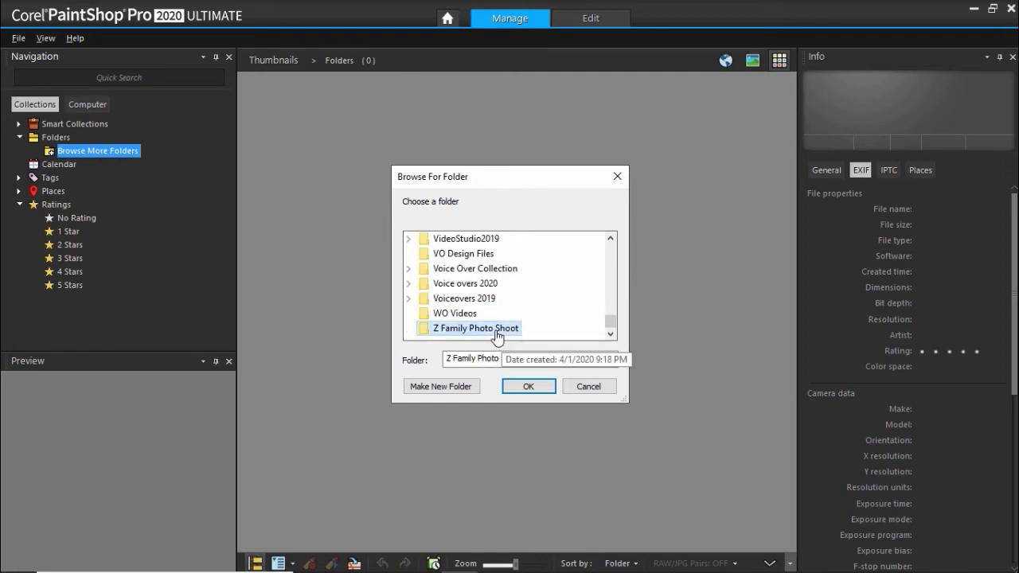
{"action": "left_click", "coordinate": [528, 382]}
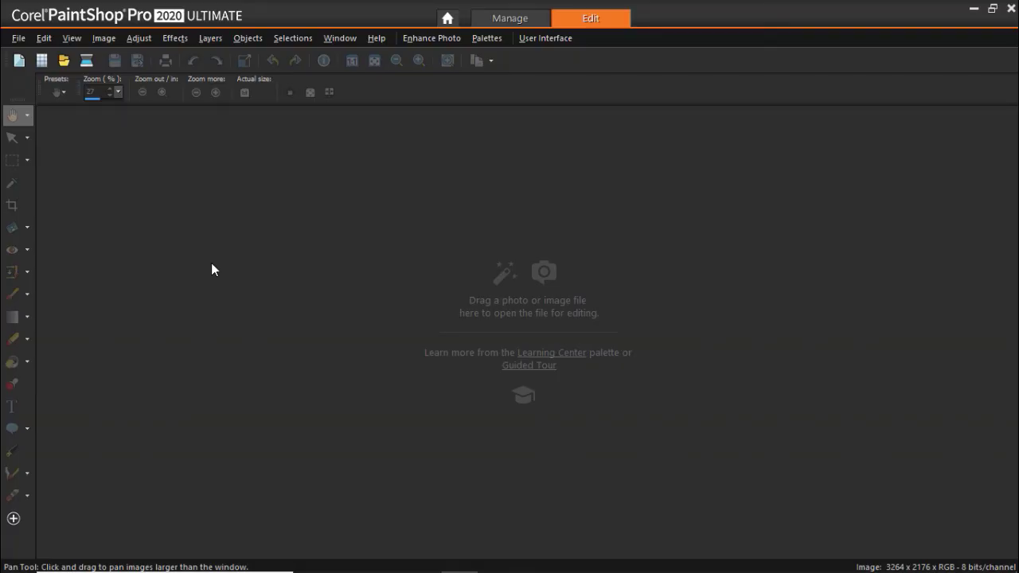
Import the watercolour through File > Import > TWAIN Source as new image Image1.
{"action": "left_click", "coordinate": [24, 40]}
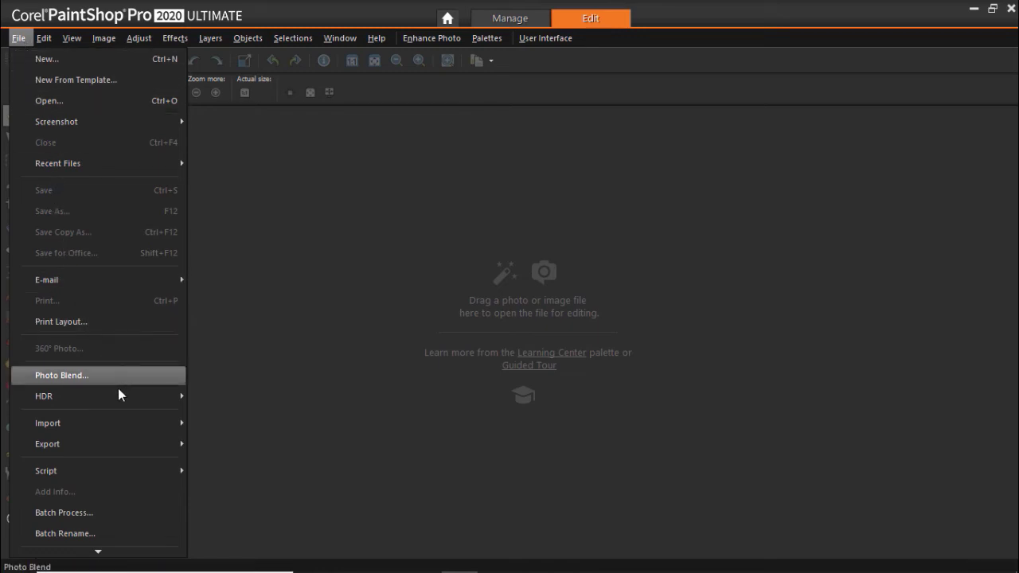
{"action": "mouse_move", "coordinate": [48, 423]}
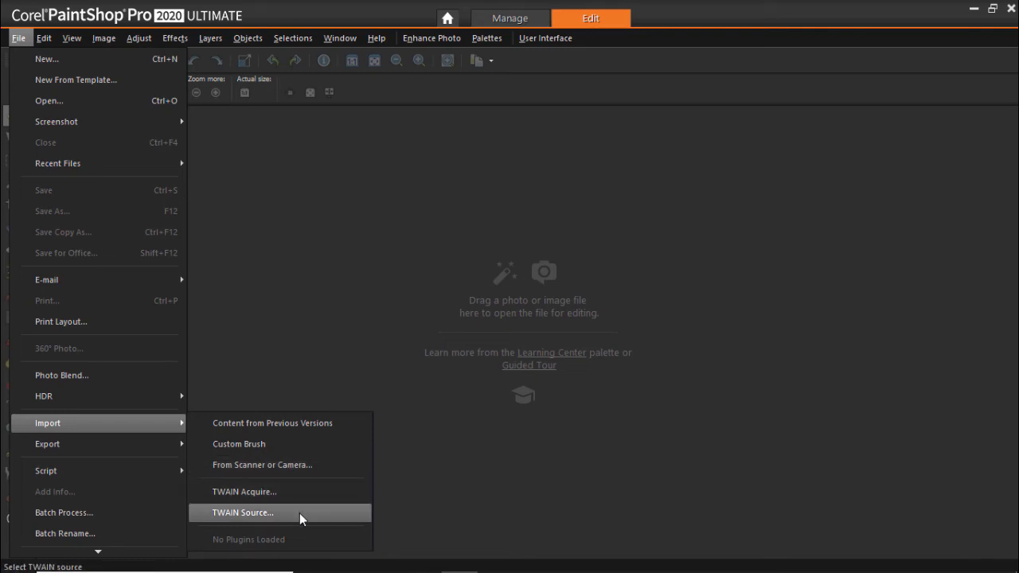
{"action": "left_click", "coordinate": [307, 470]}
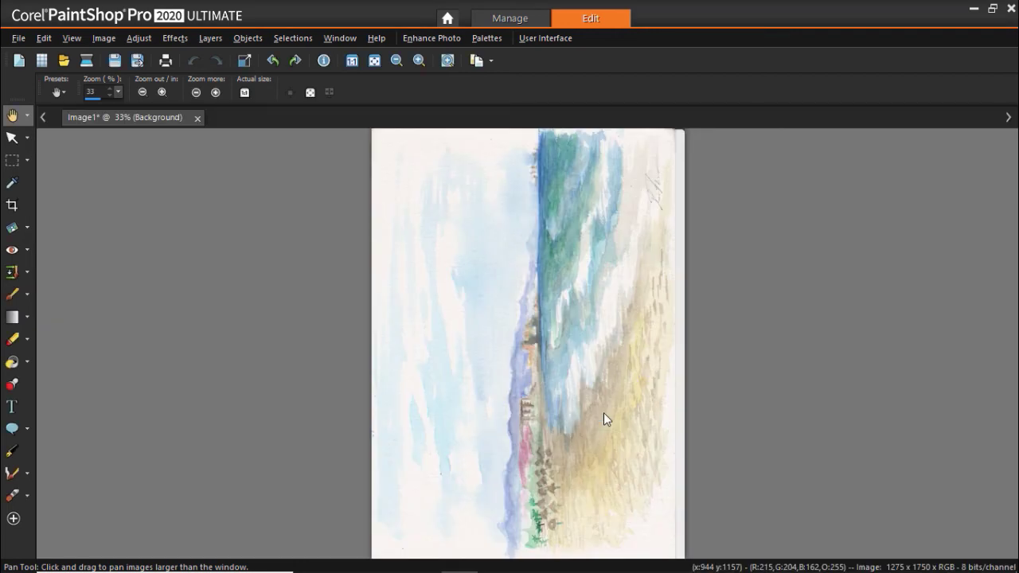
Rotate Image1 90° clockwise with Rotate Right so the beach is upright.
{"action": "left_click", "coordinate": [295, 60]}
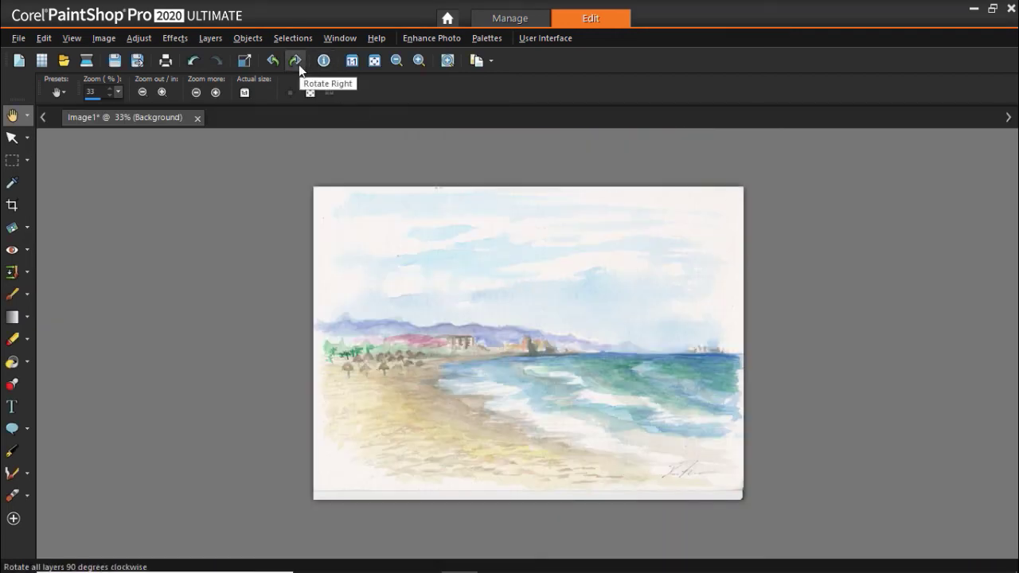